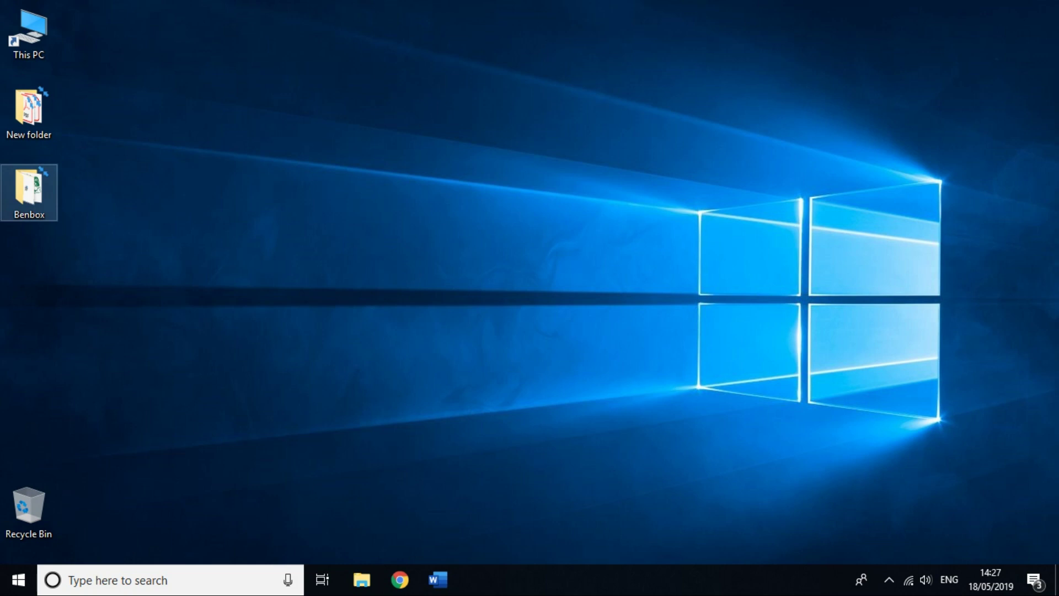
# Install the USB-SERIAL CH340 driver from the Benbox folder, then close DriverSetup.
pyautogui.doubleClick(29, 192)
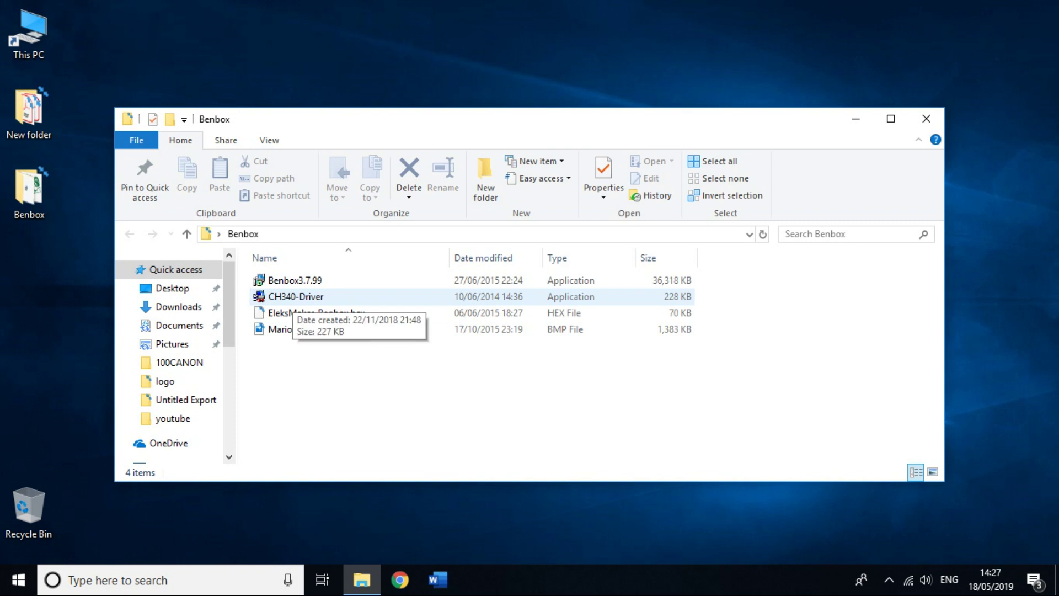
pyautogui.doubleClick(291, 298)
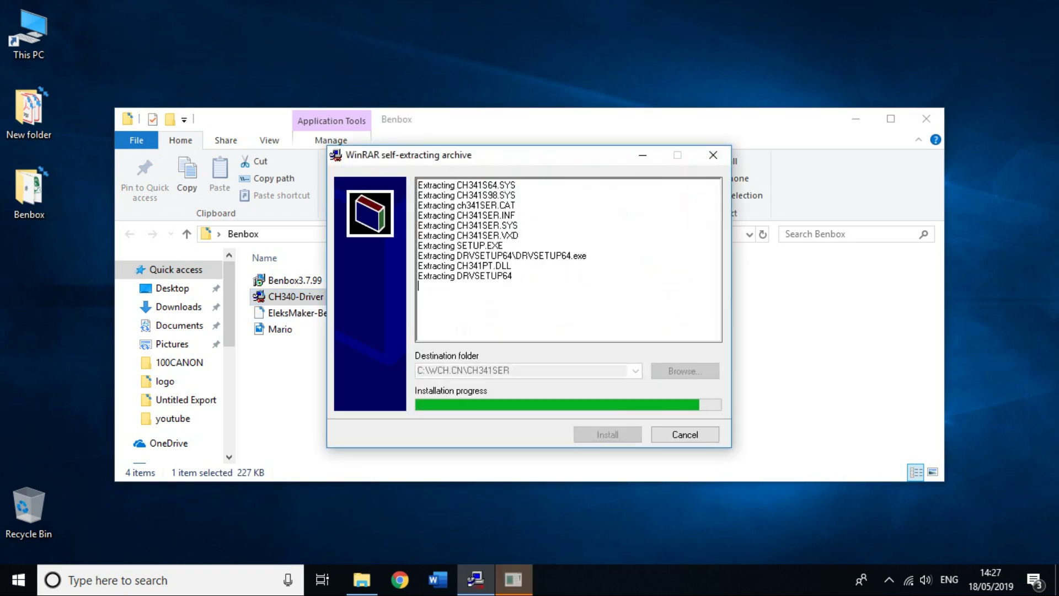
pyautogui.hotkey('alt', 'y')
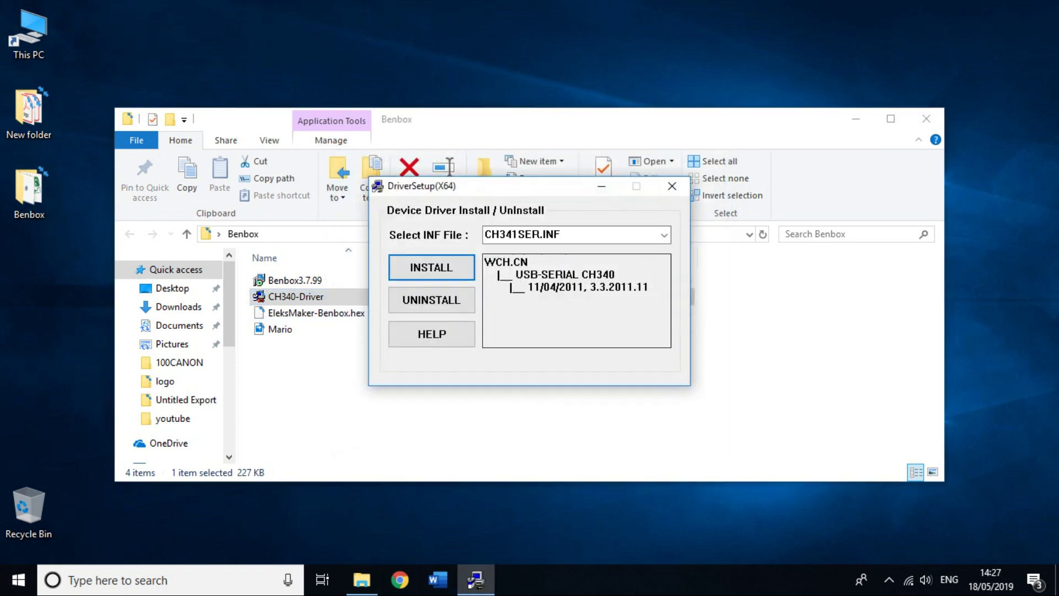
pyautogui.press('Return')
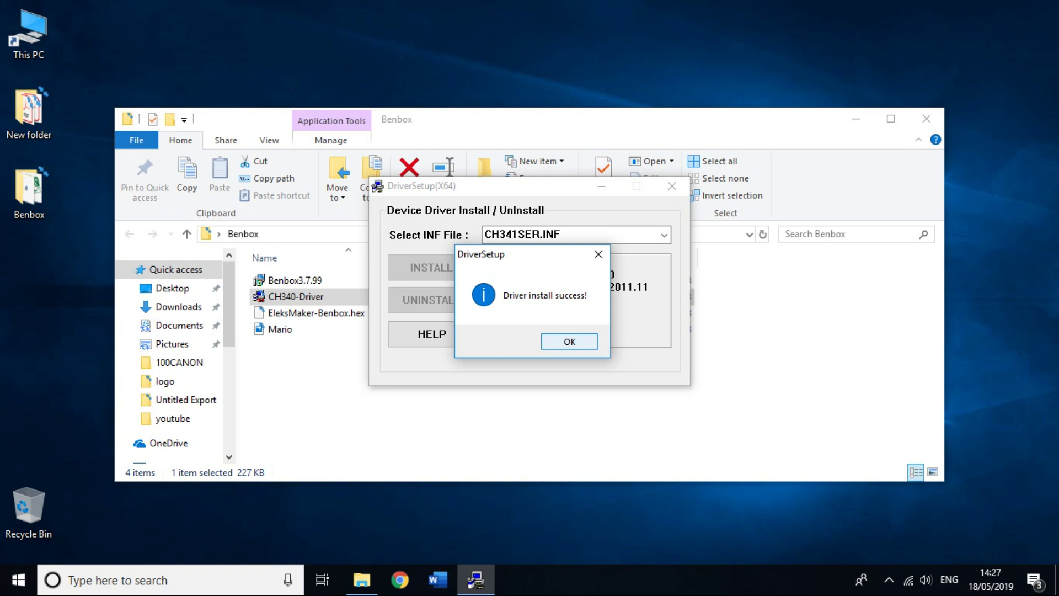
pyautogui.press('Return')
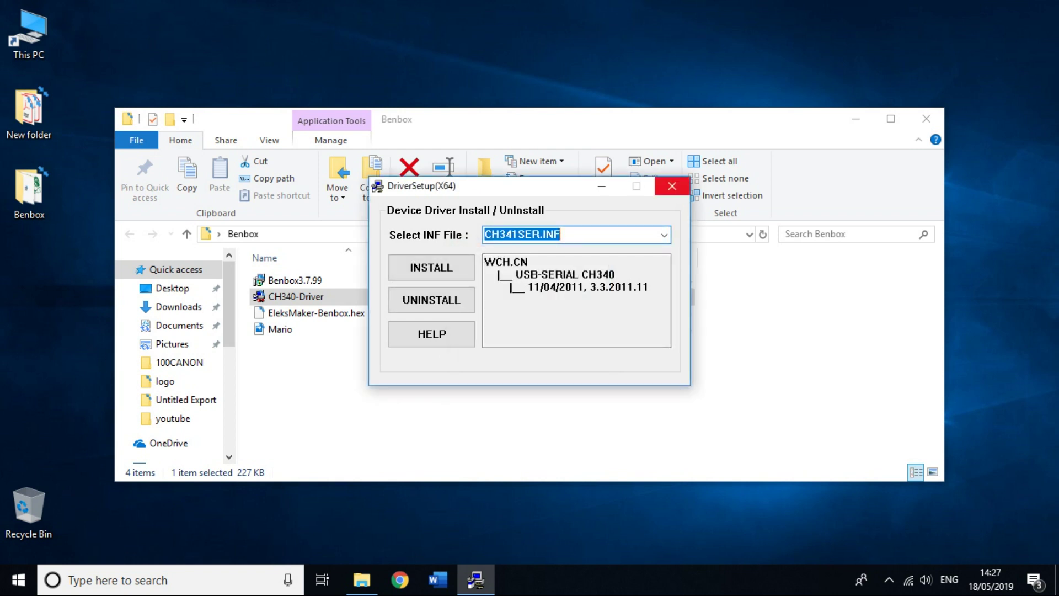
pyautogui.click(672, 186)
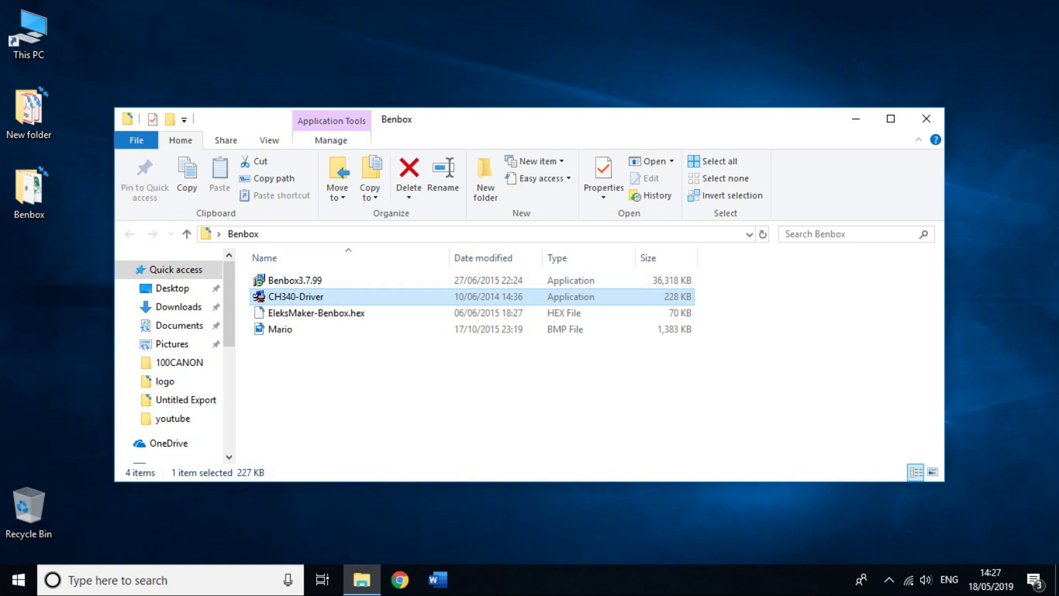
# Install Benbox 3.7.99 with the CP2102 driver using the default setup wizard pages.
pyautogui.click(298, 280)
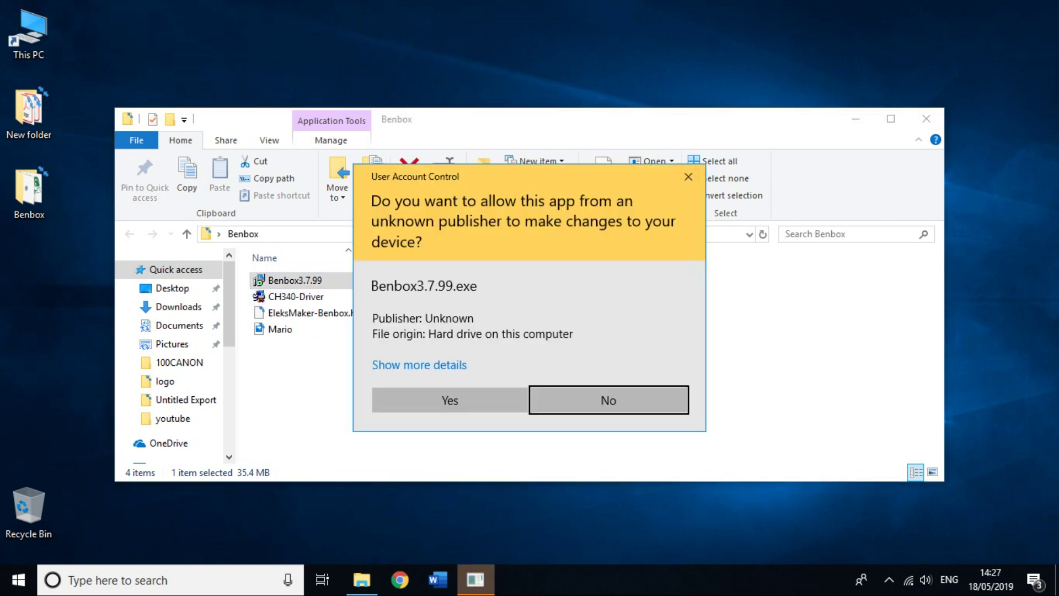
pyautogui.click(449, 400)
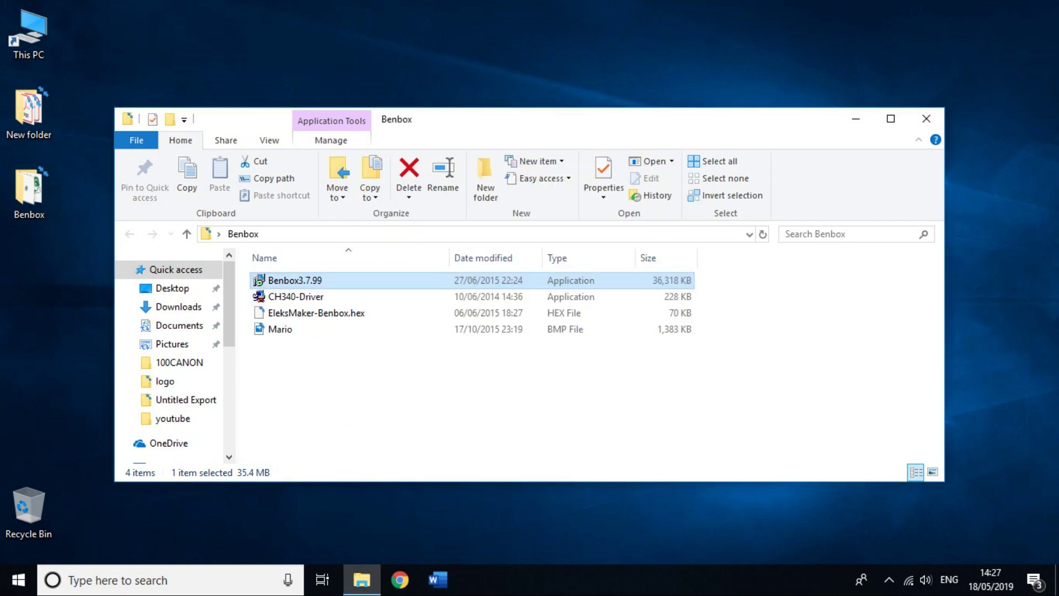
pyautogui.press('Return')
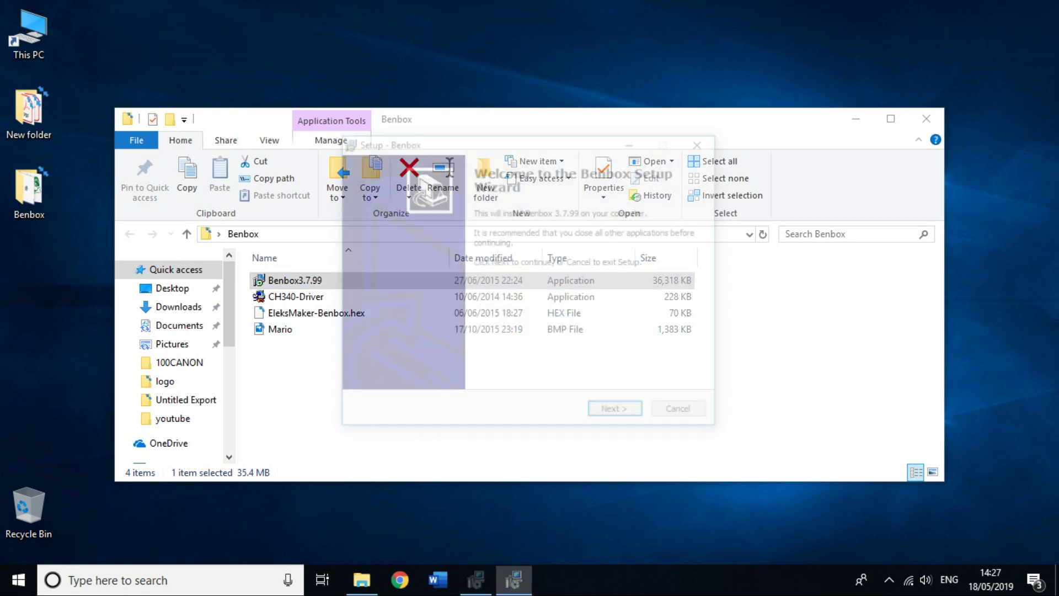
pyautogui.press('Return')
pyautogui.press('Return')
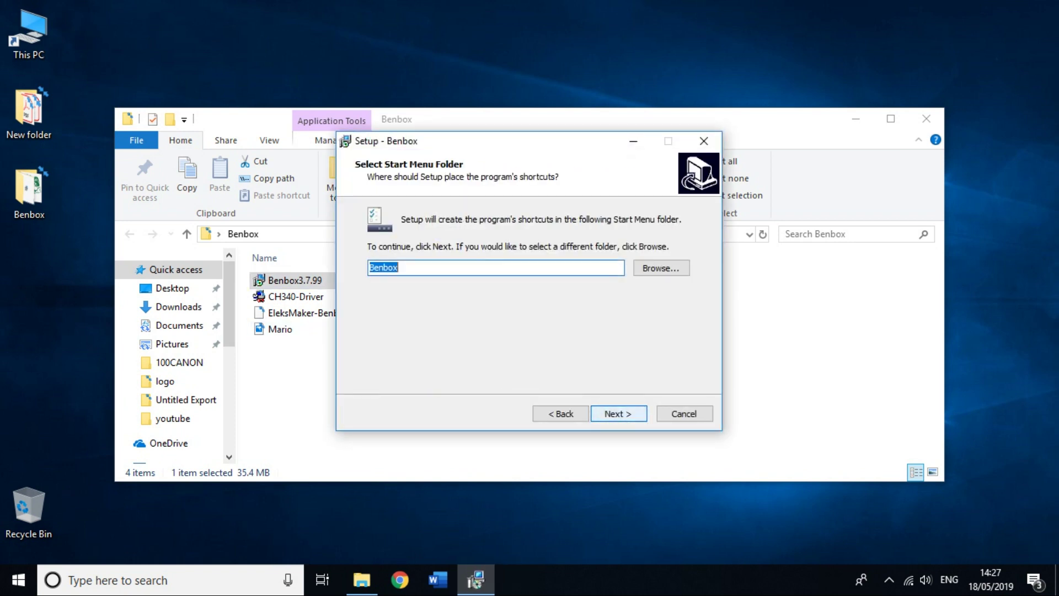
pyautogui.press('Return')
pyautogui.press('Return')
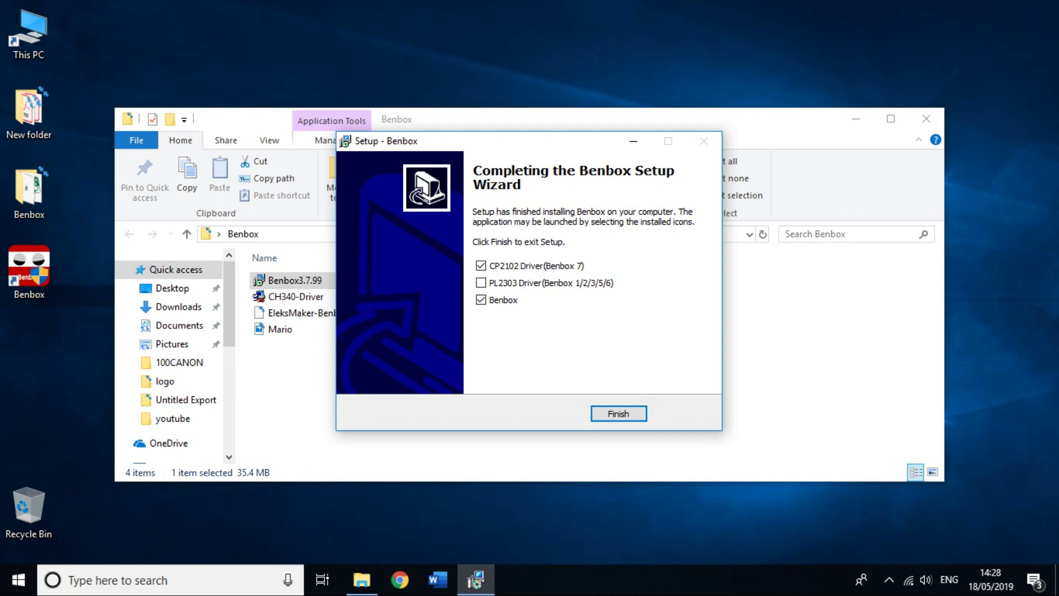
pyautogui.click(618, 413)
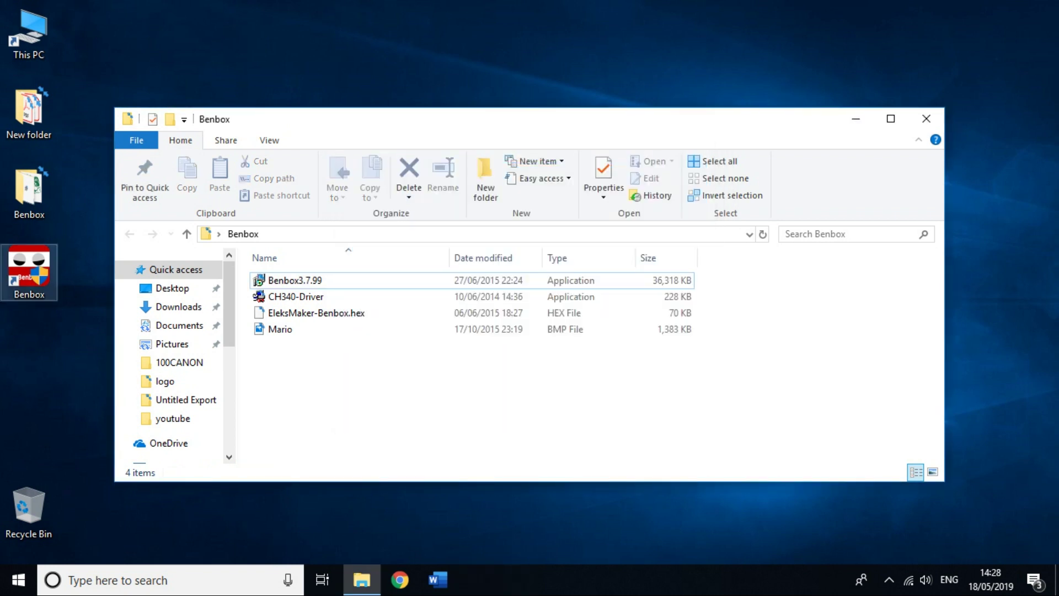
# Launch Benbox and glance at its laser settings panel and language options.
pyautogui.doubleClick(29, 270)
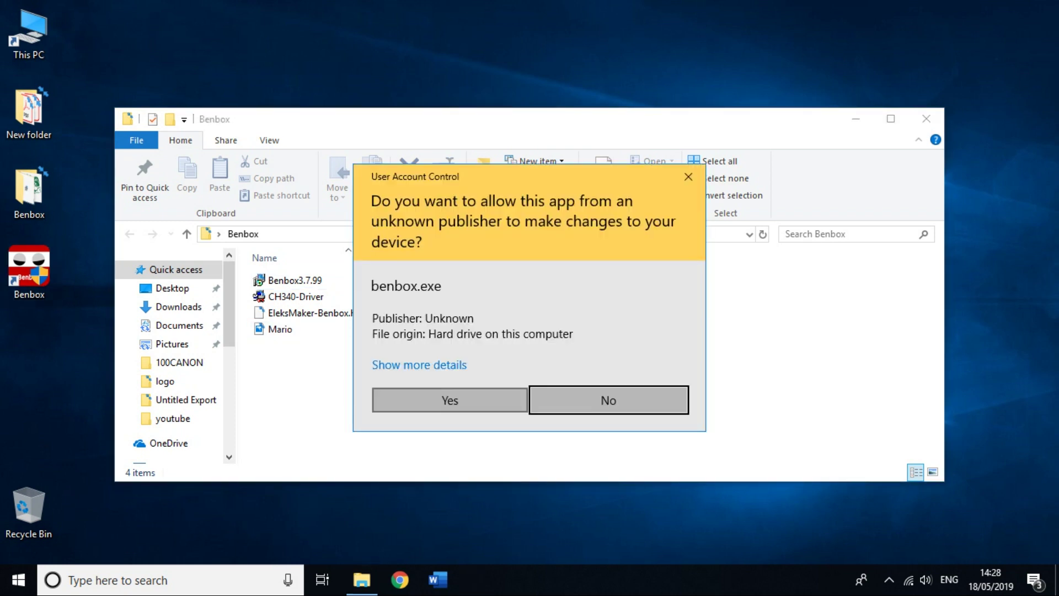
pyautogui.click(449, 400)
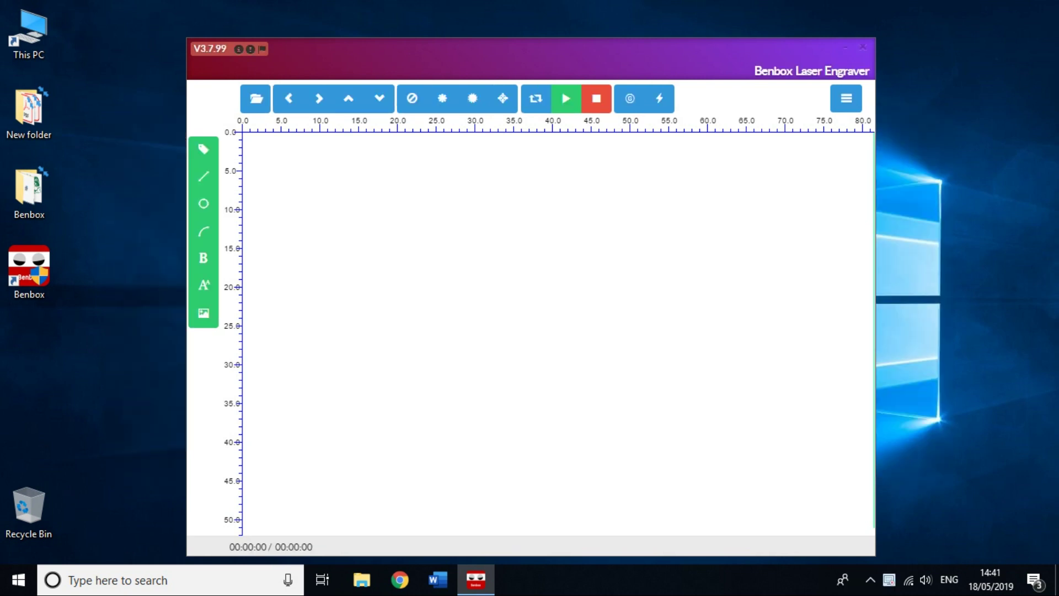
pyautogui.click(846, 99)
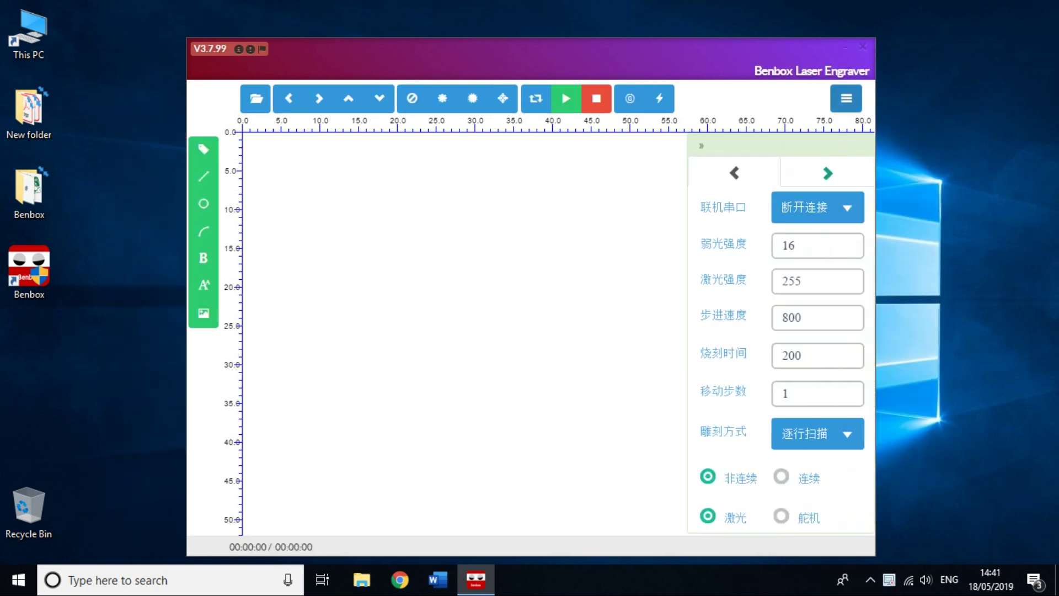
pyautogui.click(846, 98)
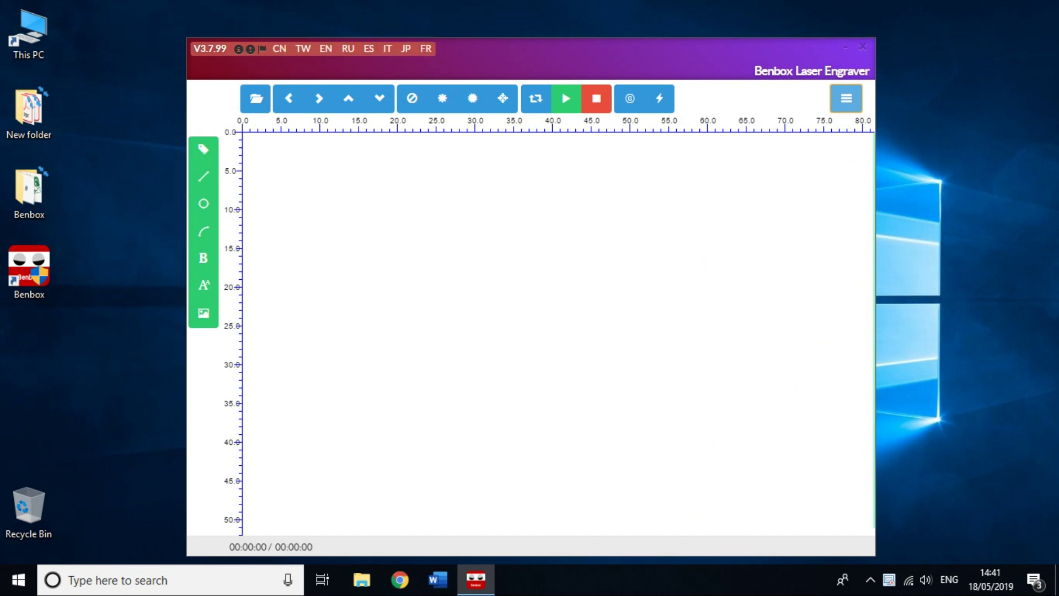
pyautogui.click(325, 48)
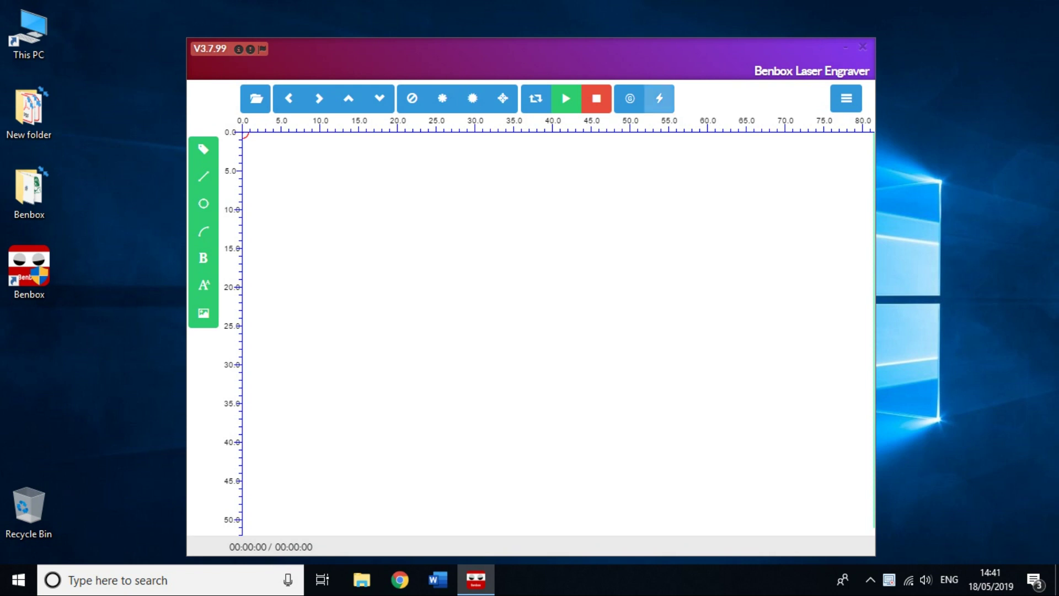
# Bring up Update Firmware and check the port list, leaving it on COM1.
pyautogui.click(659, 99)
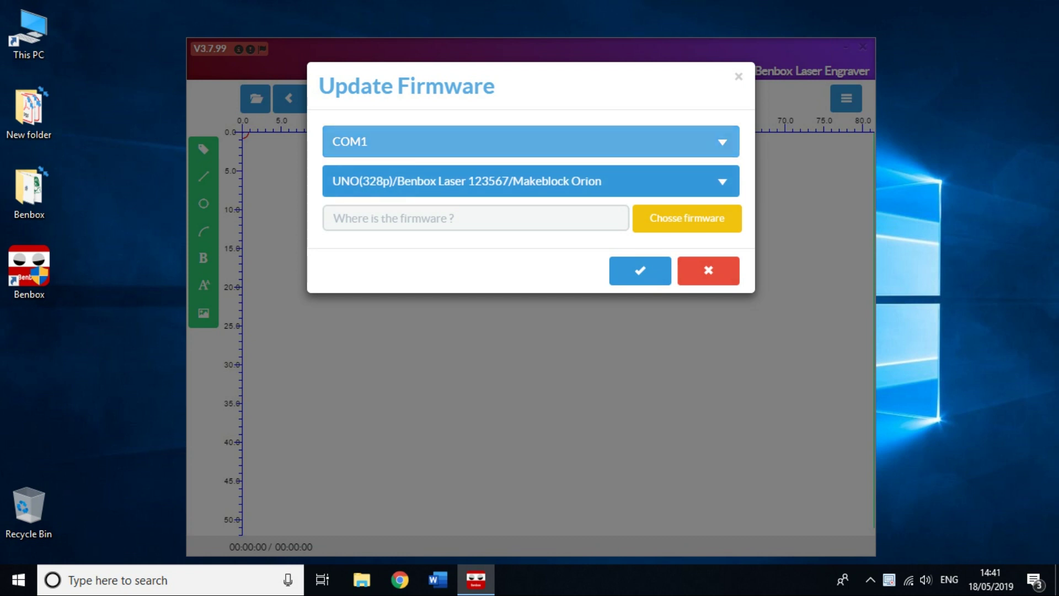
pyautogui.click(529, 141)
pyautogui.click(386, 184)
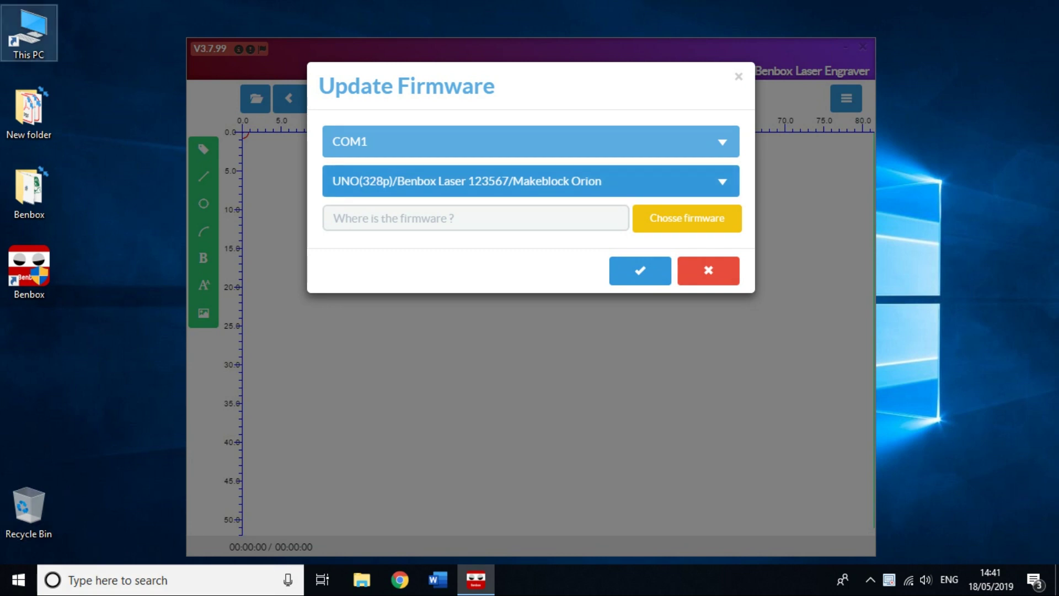
# Find USB-SERIAL CH340 on COM11 under Ports (COM & LPT) in Device Manager.
pyautogui.doubleClick(29, 32)
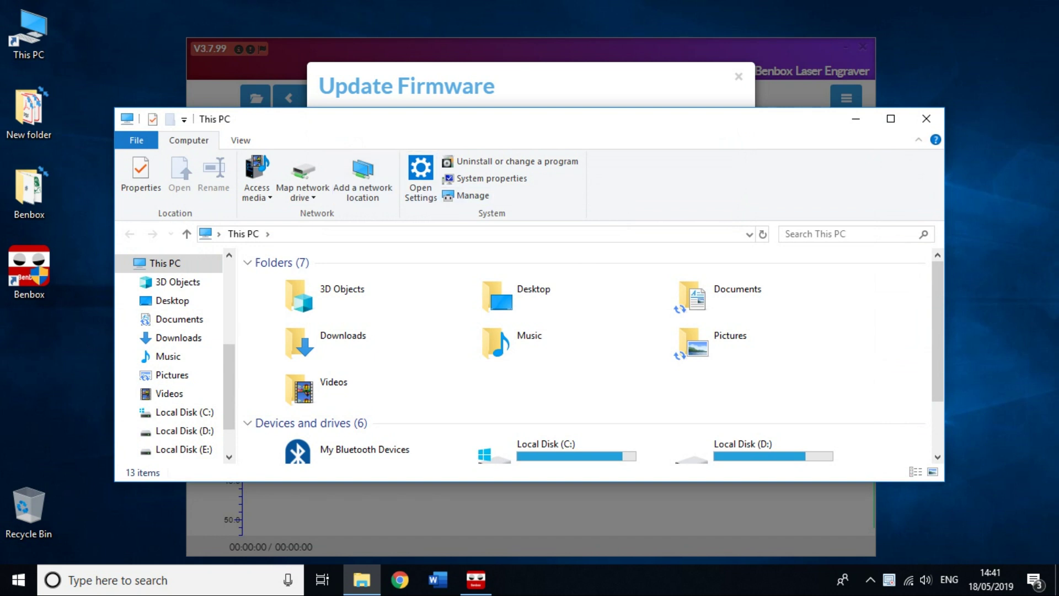
pyautogui.click(855, 119)
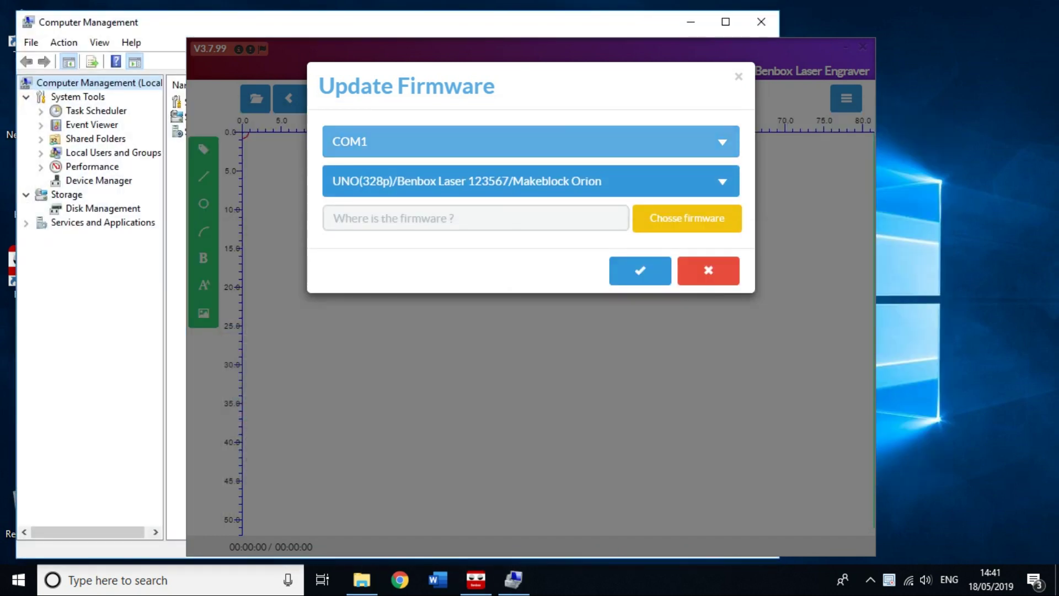
pyautogui.click(99, 181)
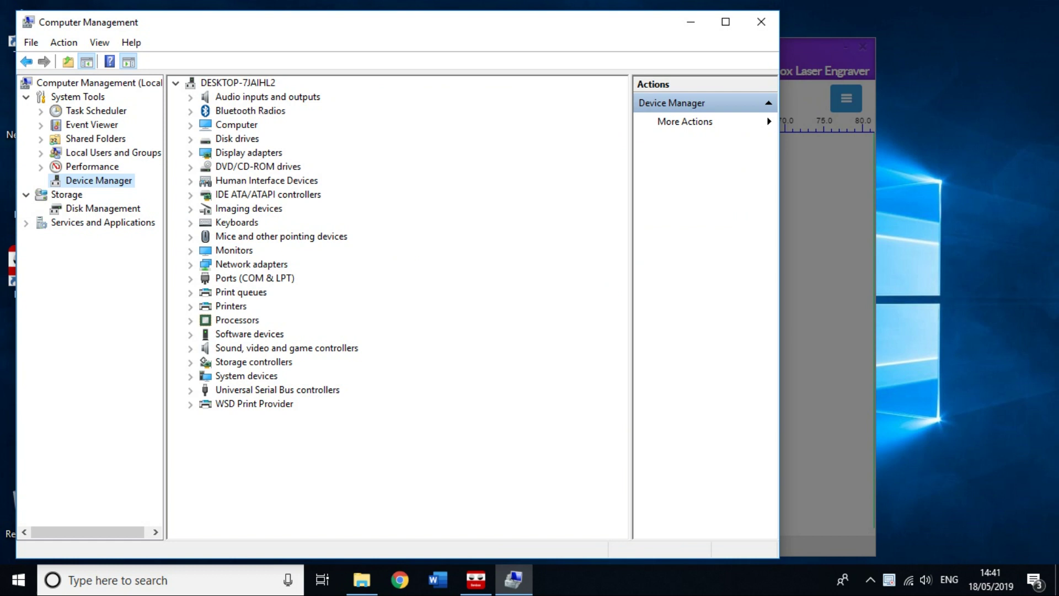
pyautogui.doubleClick(254, 278)
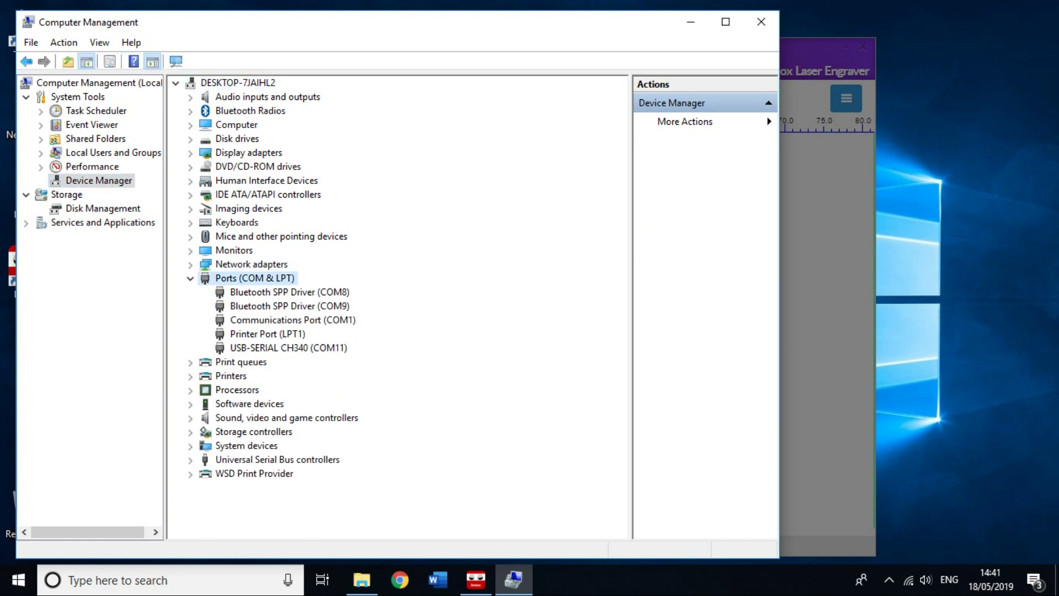
pyautogui.click(289, 347)
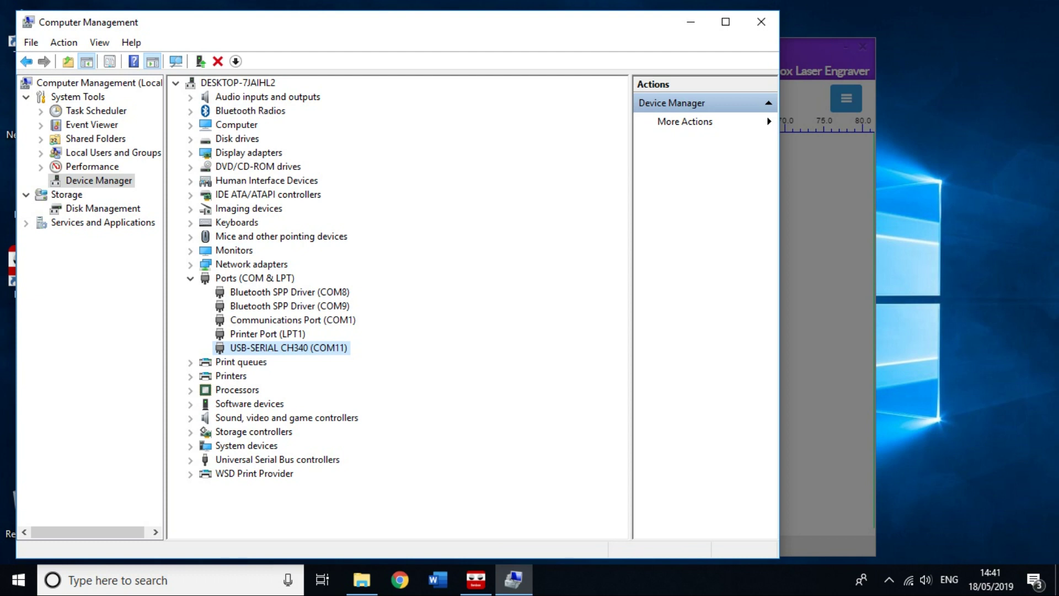
# Set Update Firmware to port COM11 and board NANO(328p)/LX-Nano, and browse for firmware.
pyautogui.click(761, 22)
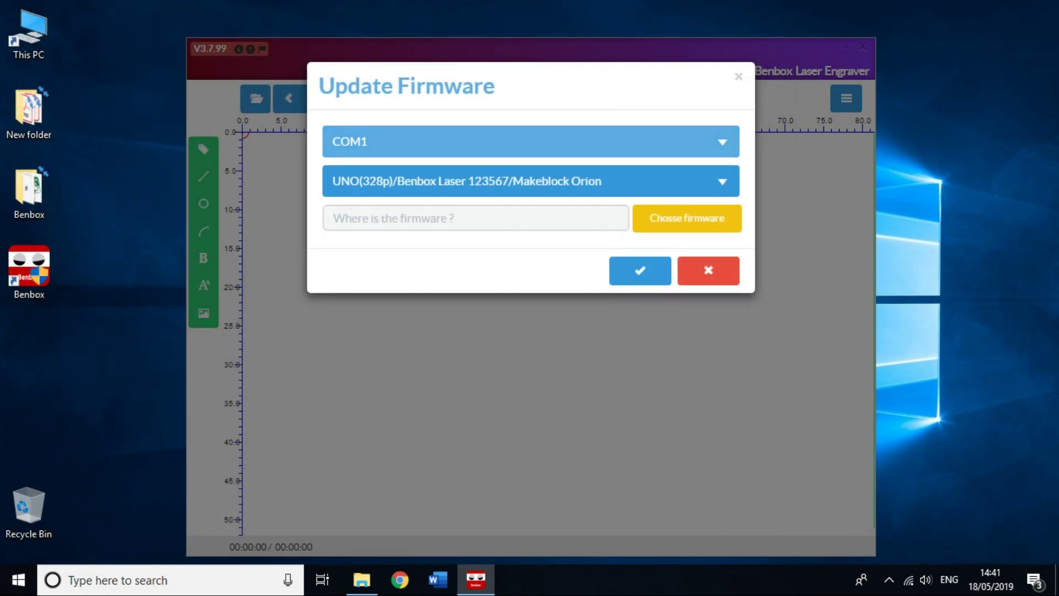
pyautogui.click(531, 141)
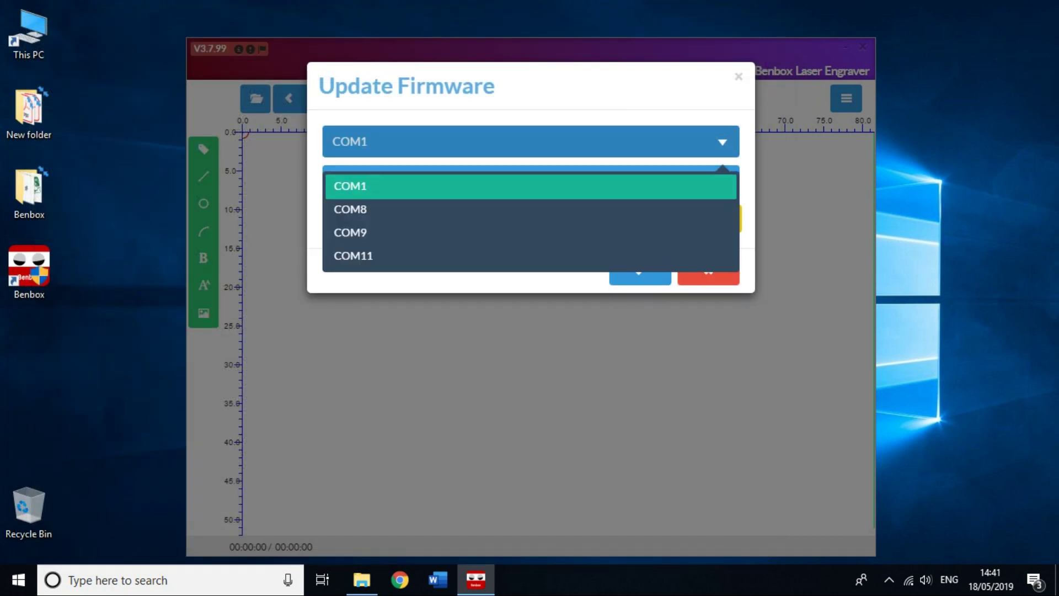
pyautogui.click(353, 255)
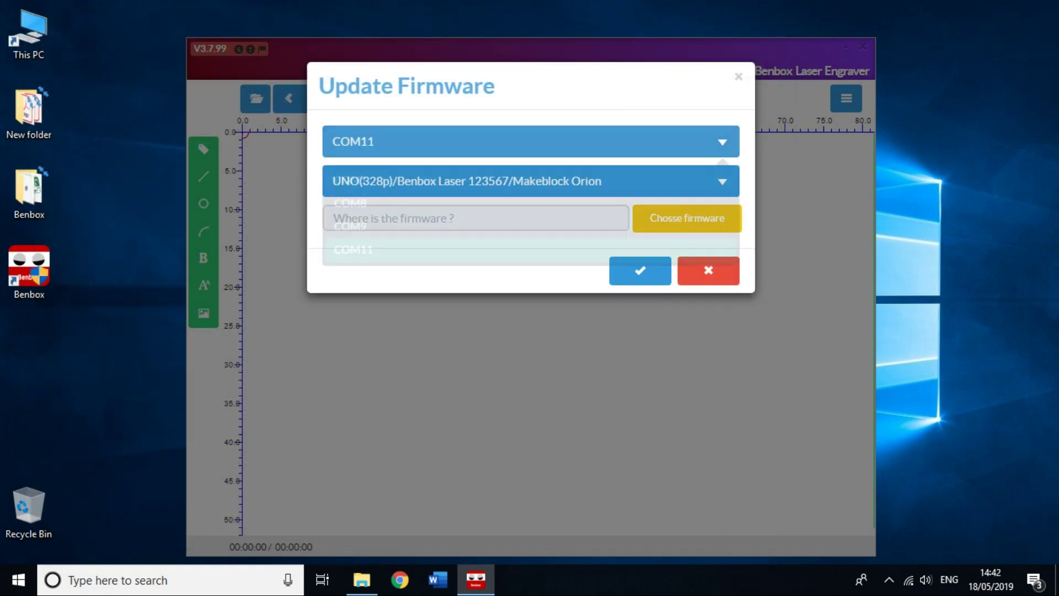
pyautogui.click(530, 181)
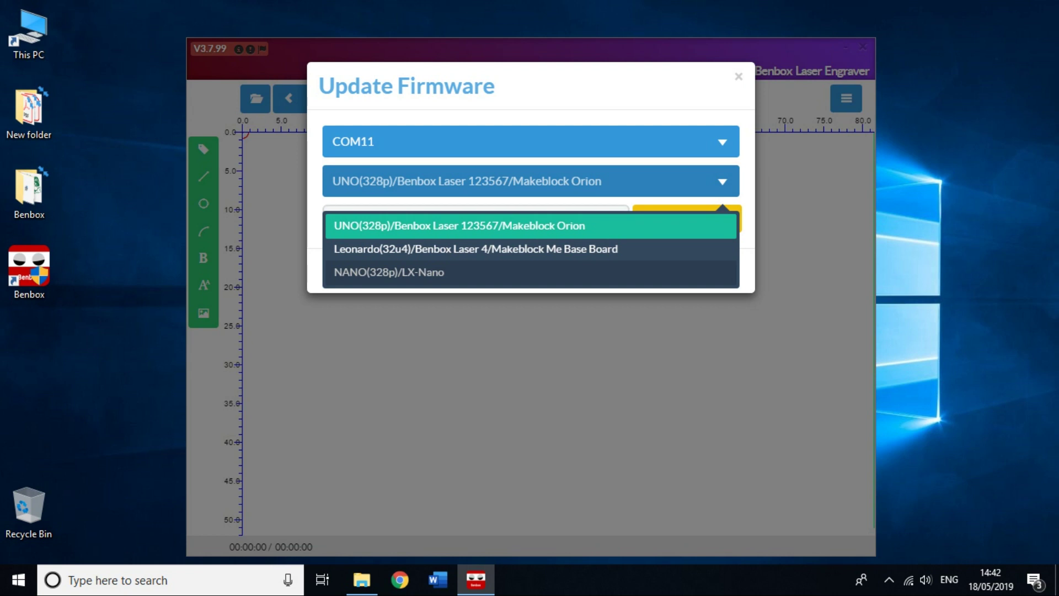
pyautogui.click(389, 271)
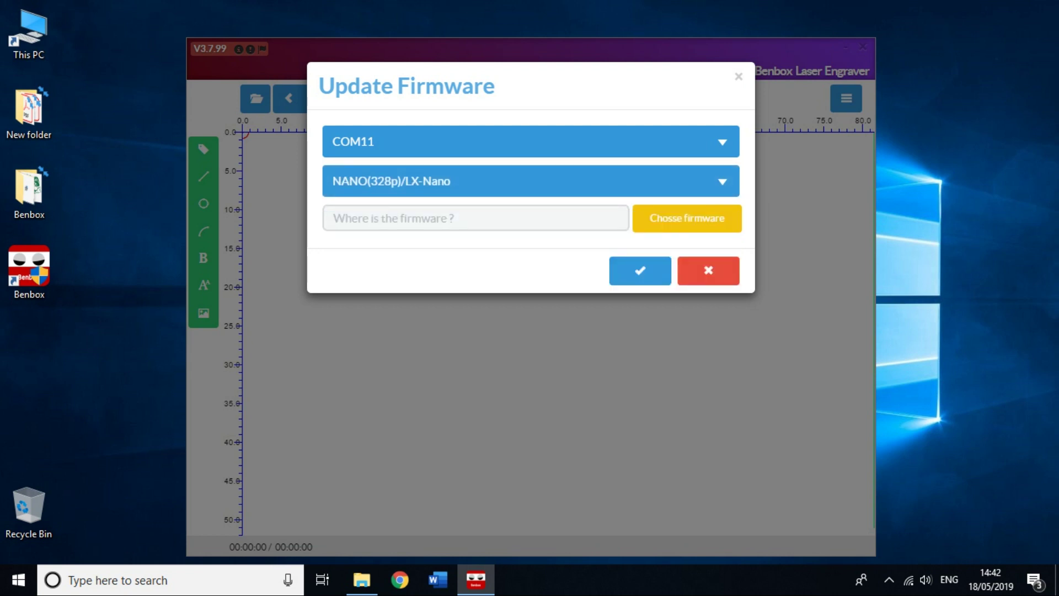
pyautogui.click(686, 218)
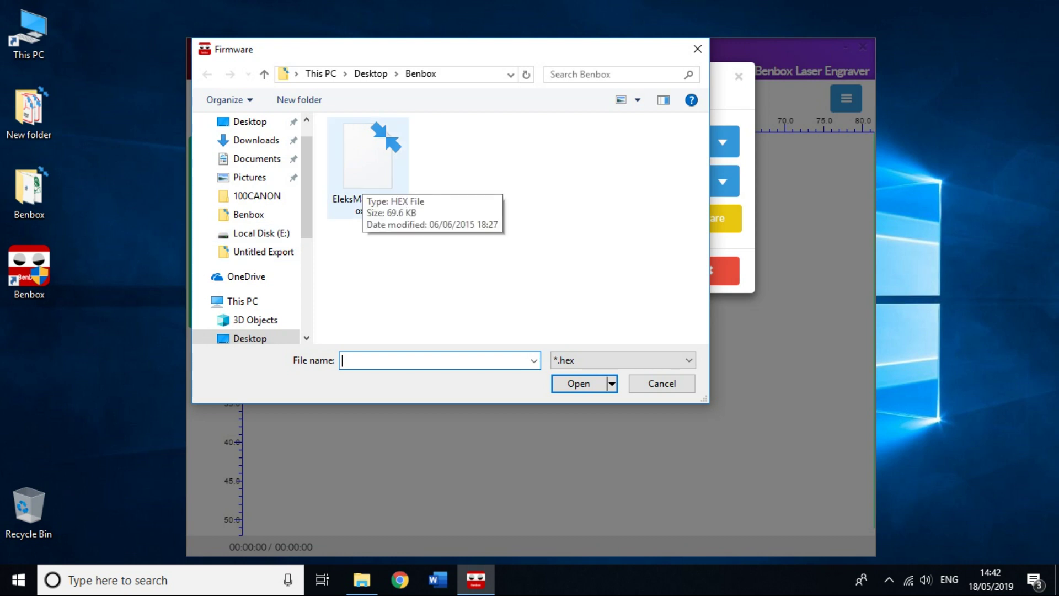
# Flash EleksMaker-Benbox.hex onto the board and close the Update Firmware window.
pyautogui.click(364, 182)
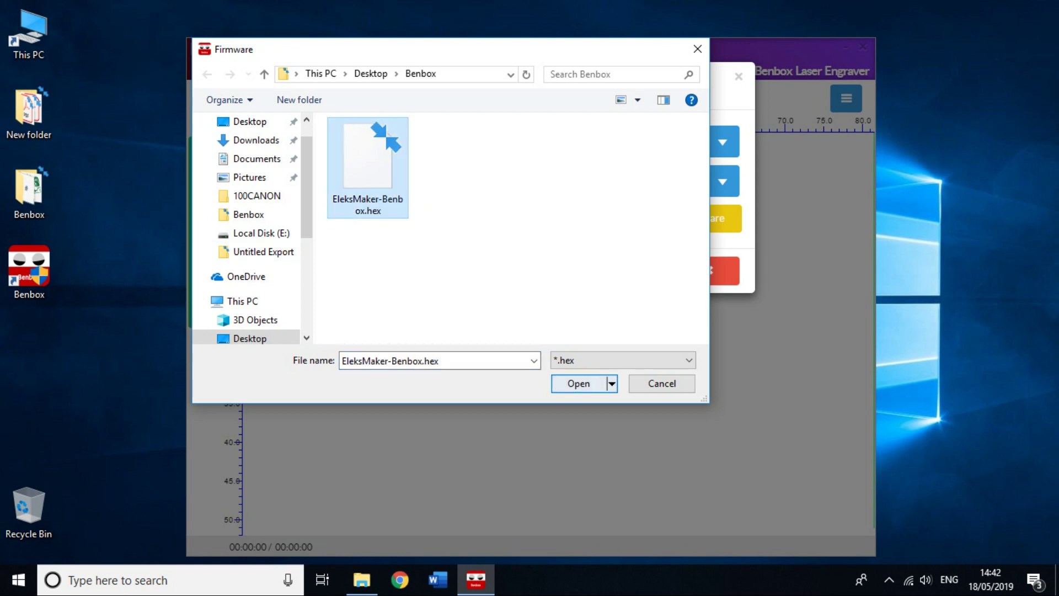
pyautogui.press('Return')
pyautogui.click(640, 271)
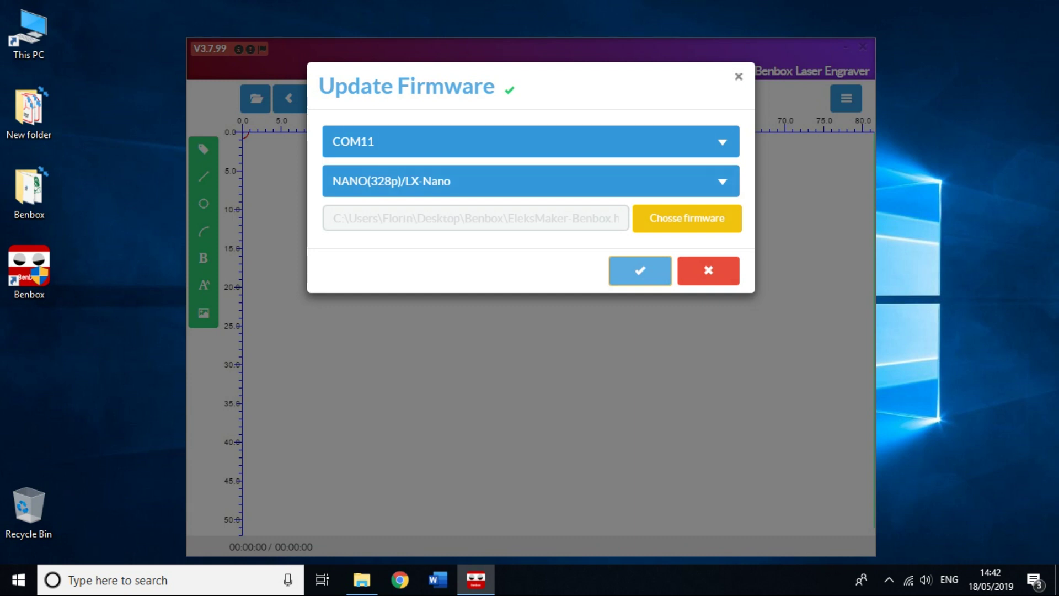
pyautogui.click(739, 76)
# Connect to the laser on serial port COM11 from the laser settings.
pyautogui.click(846, 98)
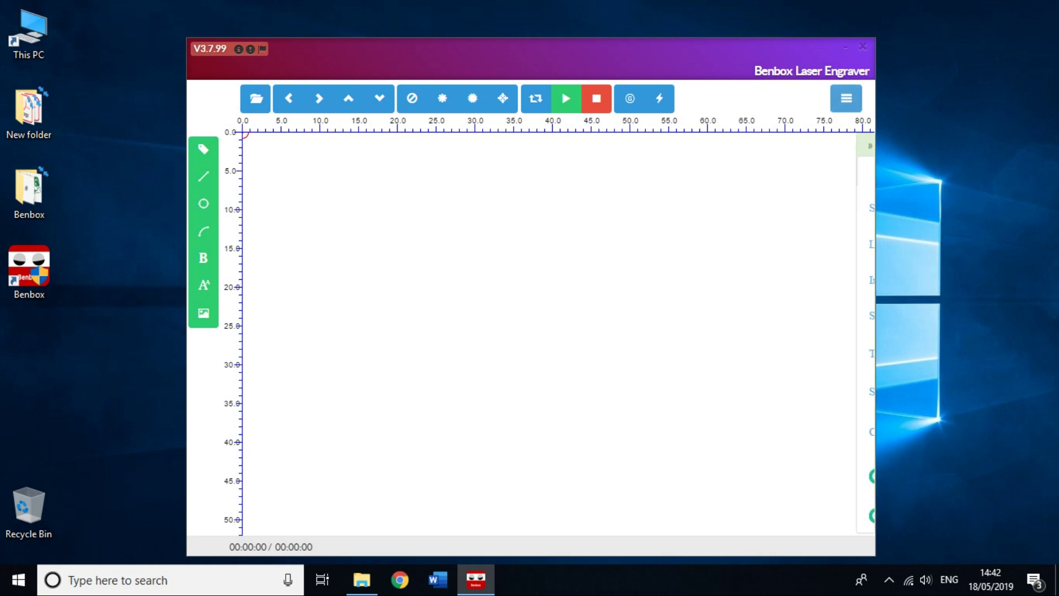
pyautogui.click(817, 207)
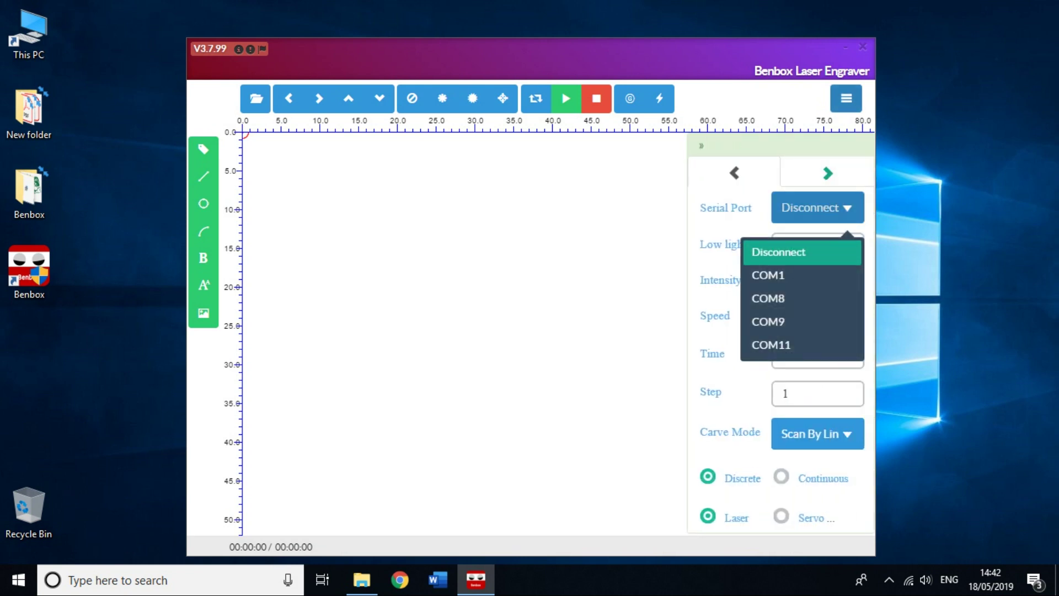
pyautogui.click(792, 338)
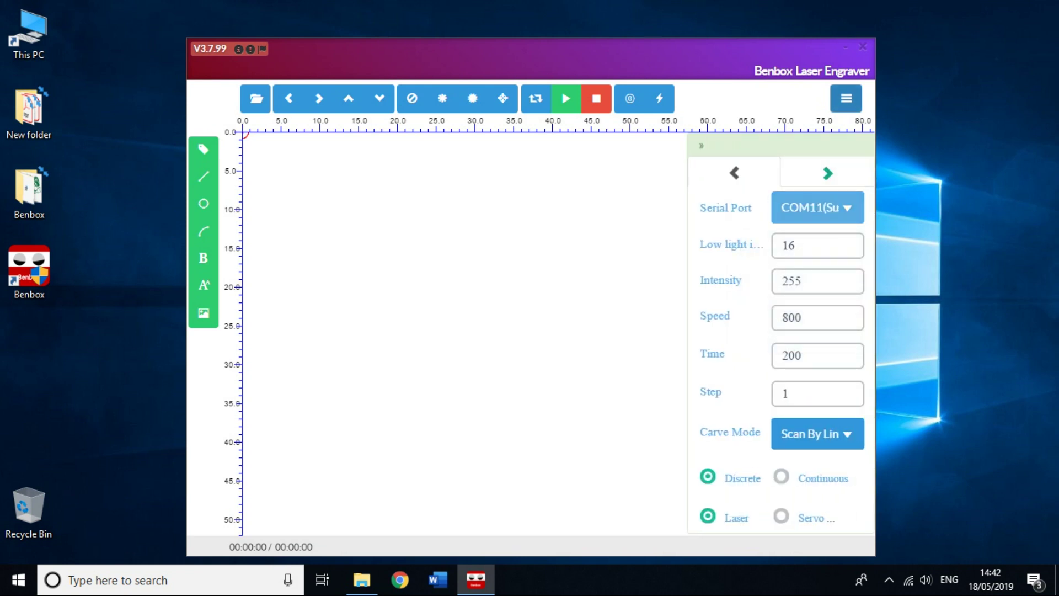
pyautogui.click(817, 207)
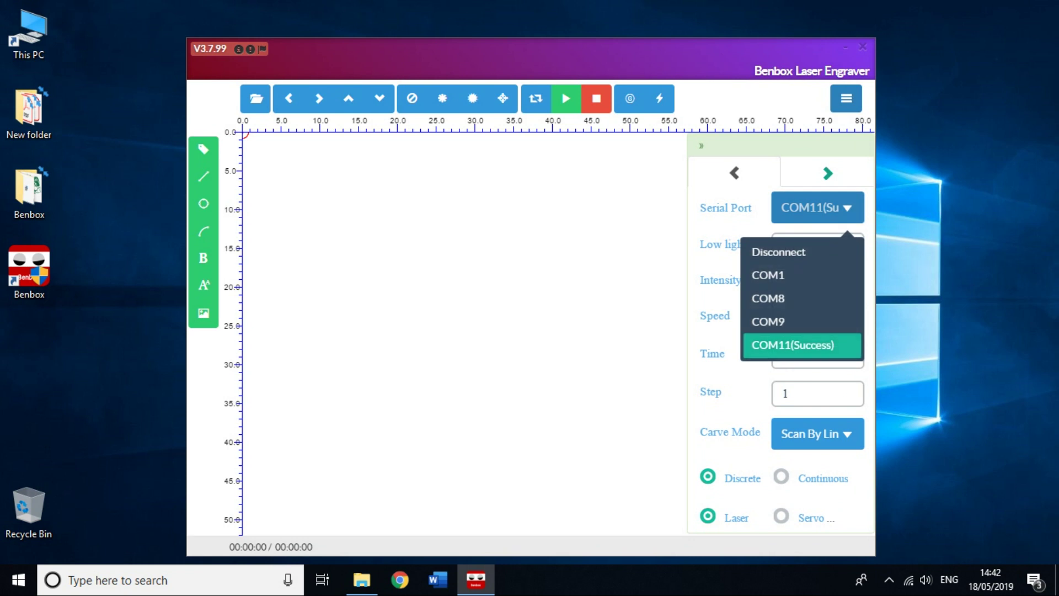
# Review the axis hardware settings, then return to the power and speed settings.
pyautogui.click(828, 173)
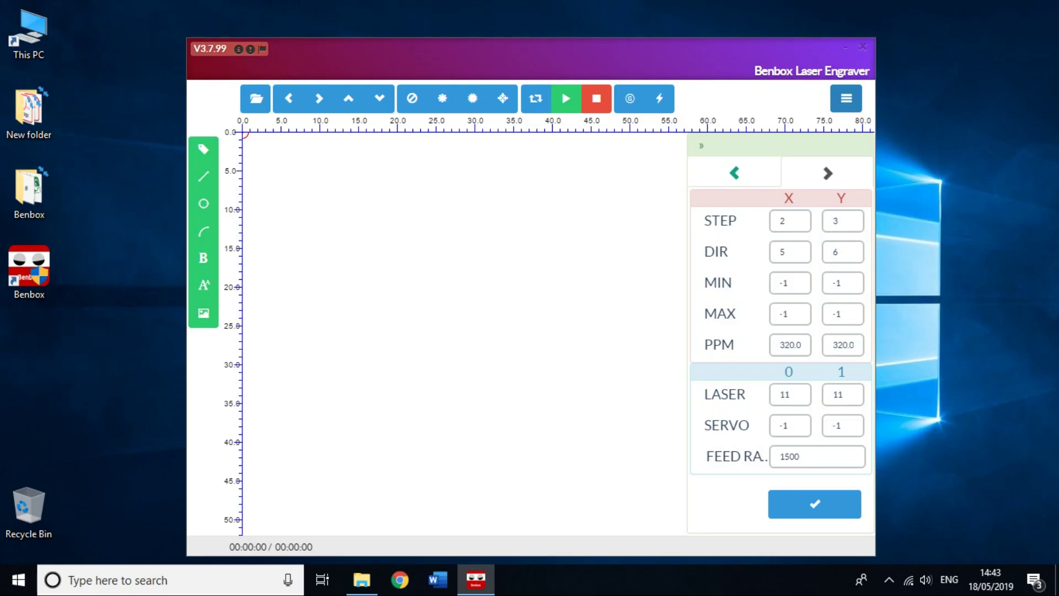
pyautogui.press('Tab')
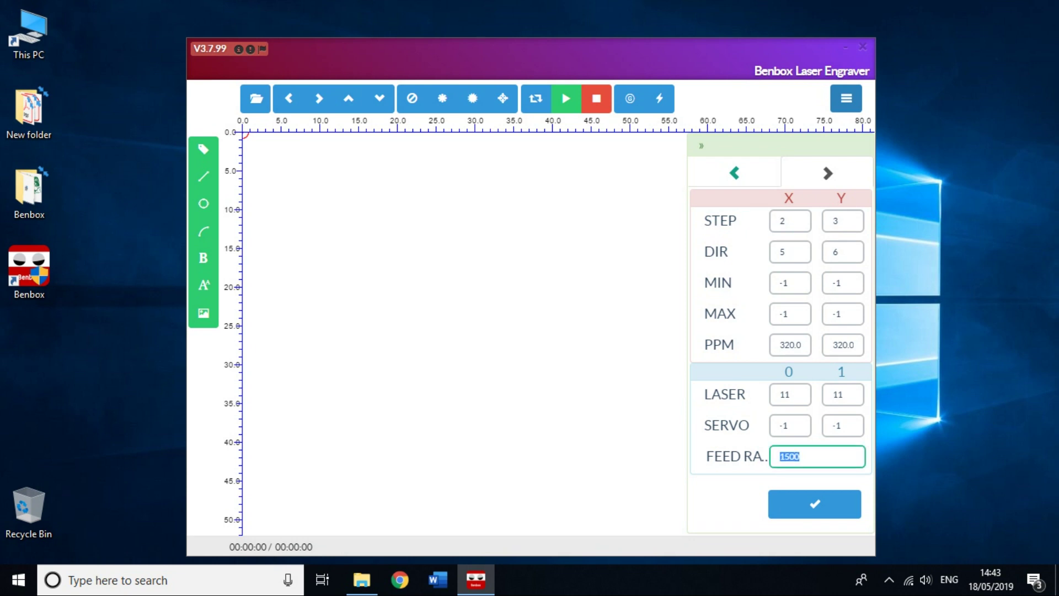
pyautogui.click(781, 221)
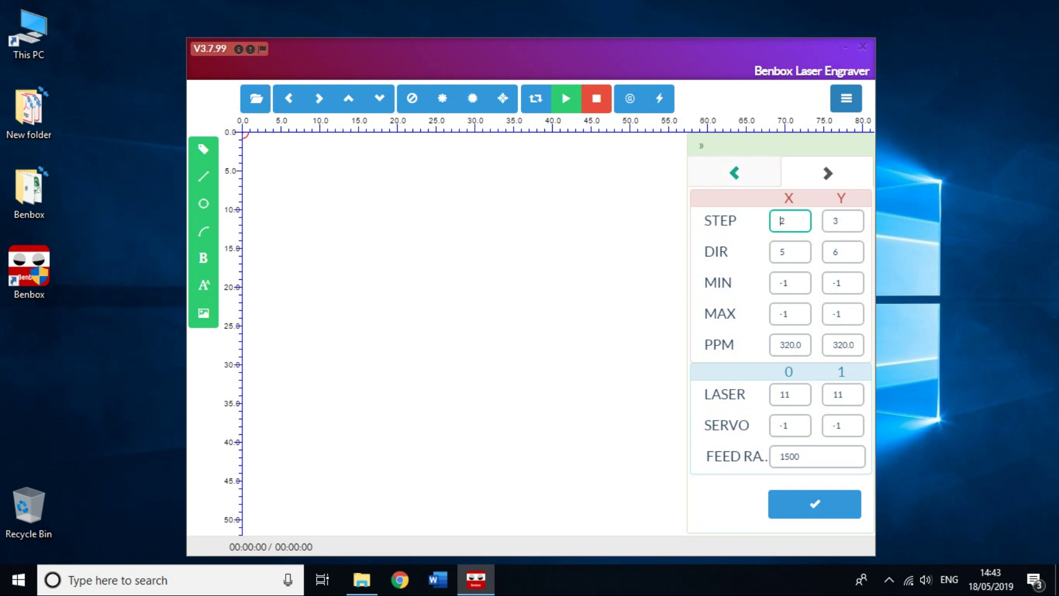
pyautogui.click(734, 173)
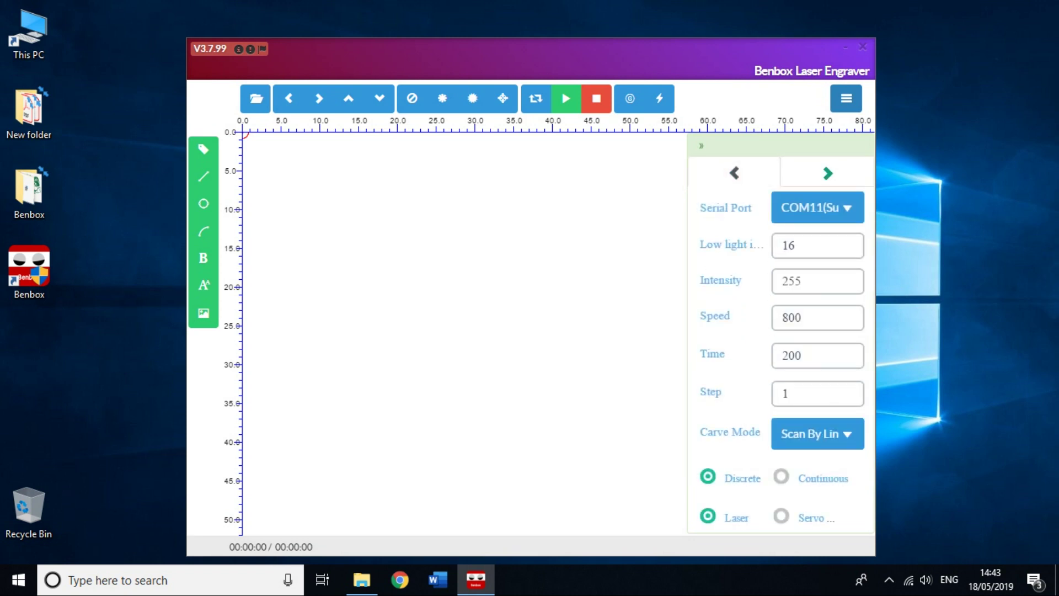
# Change laser intensity from 255 to 44 and select Continuous carving mode.
pyautogui.click(816, 281)
pyautogui.press('Return')
pyautogui.doubleClick(791, 280)
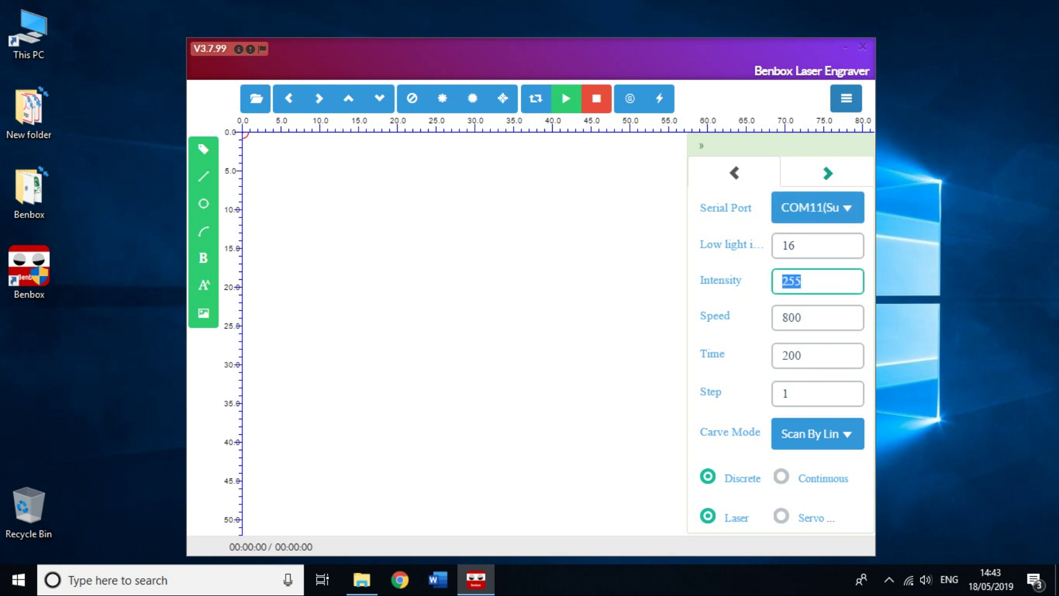
pyautogui.write('44')
pyautogui.press('Return')
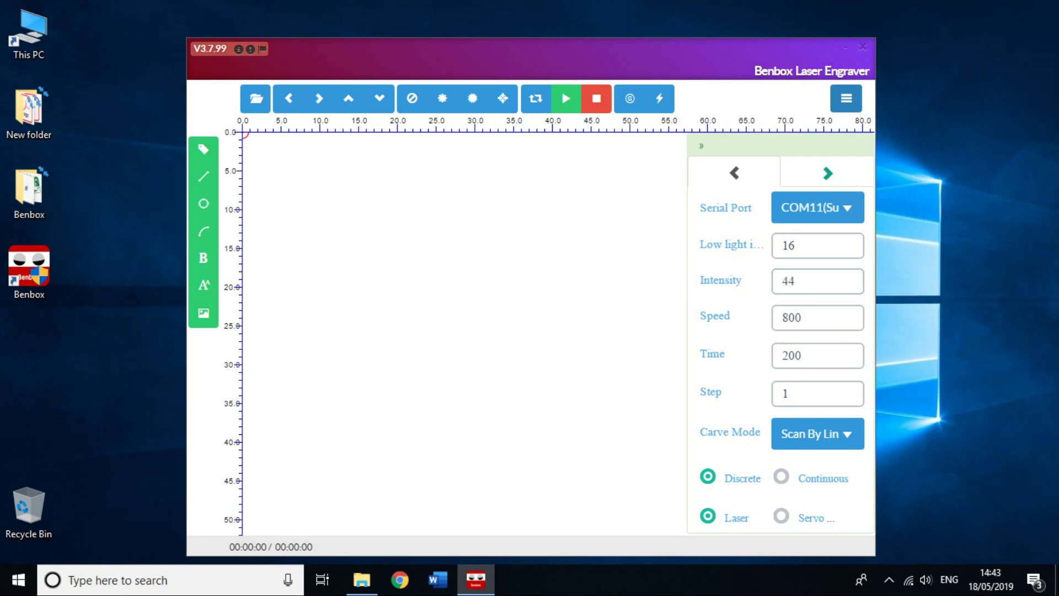
pyautogui.click(781, 475)
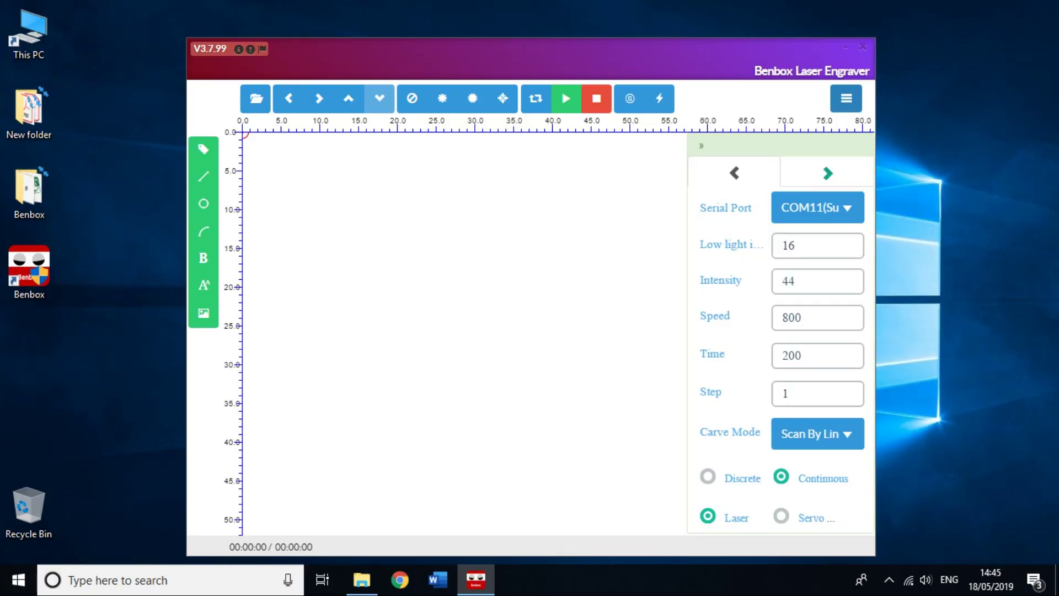
# Import the Mario image and drag its corner handle to scale it down slightly.
pyautogui.click(256, 98)
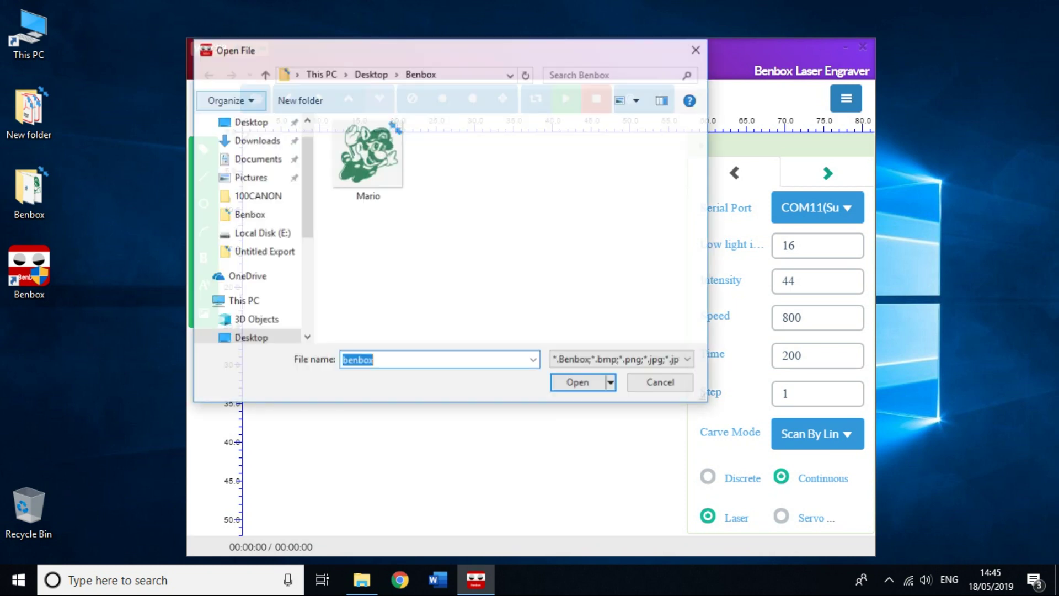
pyautogui.doubleClick(367, 160)
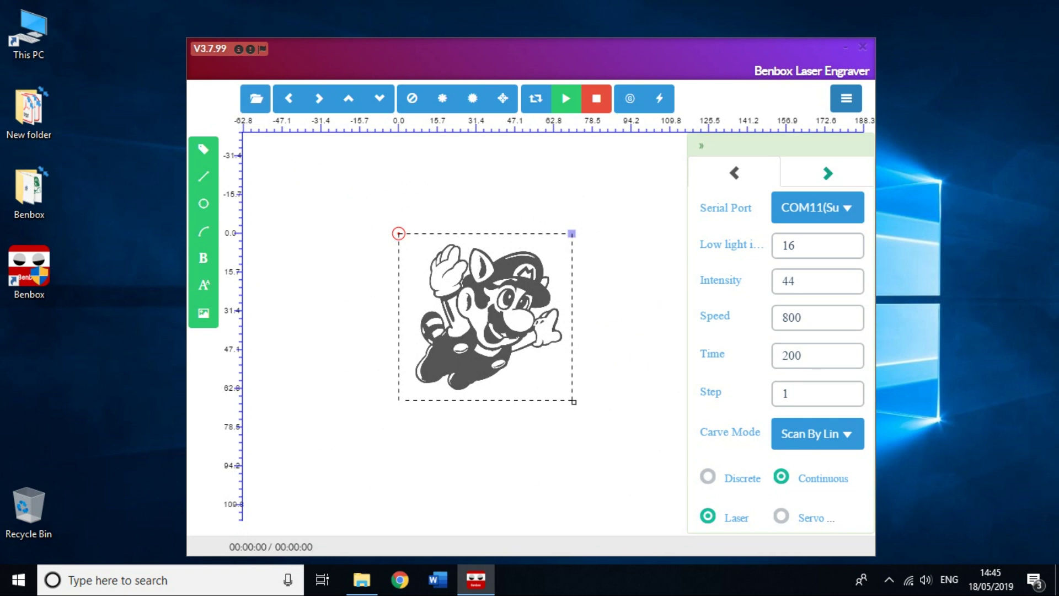
pyautogui.moveTo(574, 401); pyautogui.dragTo(532, 363)
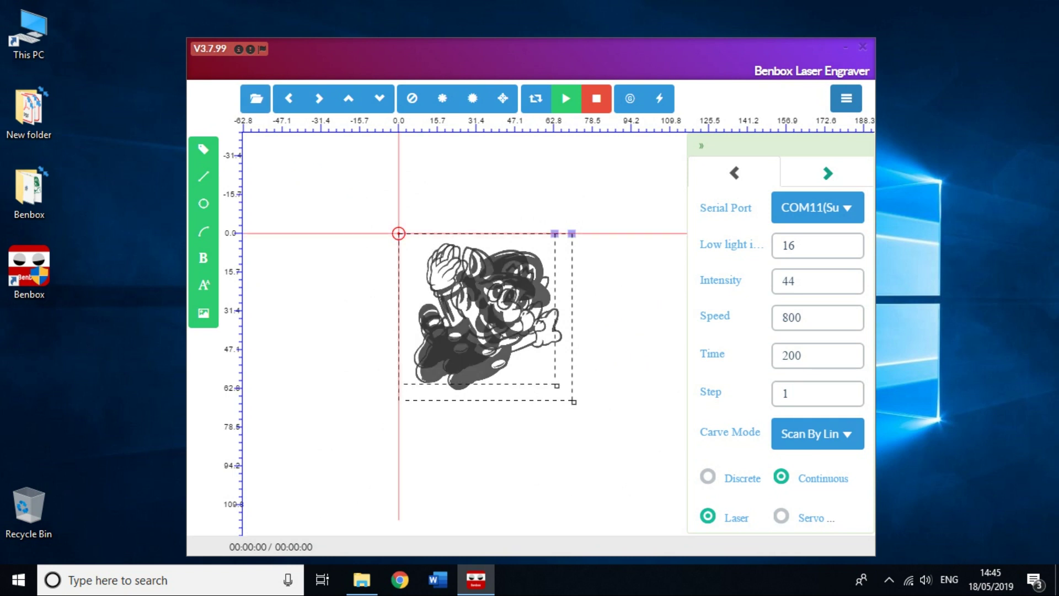
# Set engraving speed to 1000 and time to 40.
pyautogui.doubleClick(791, 318)
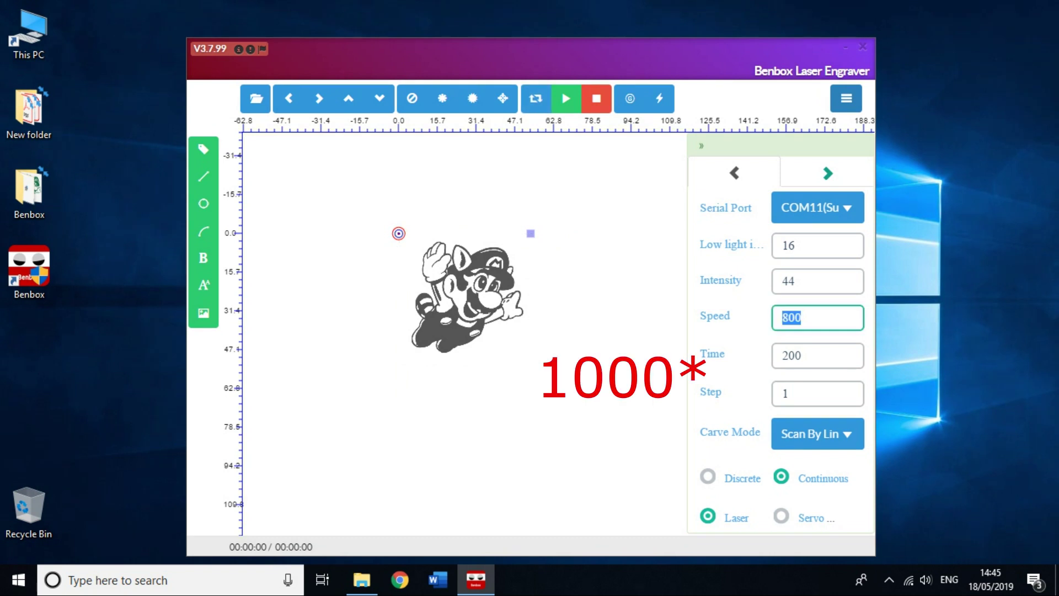
pyautogui.write('1000')
pyautogui.doubleClick(801, 356)
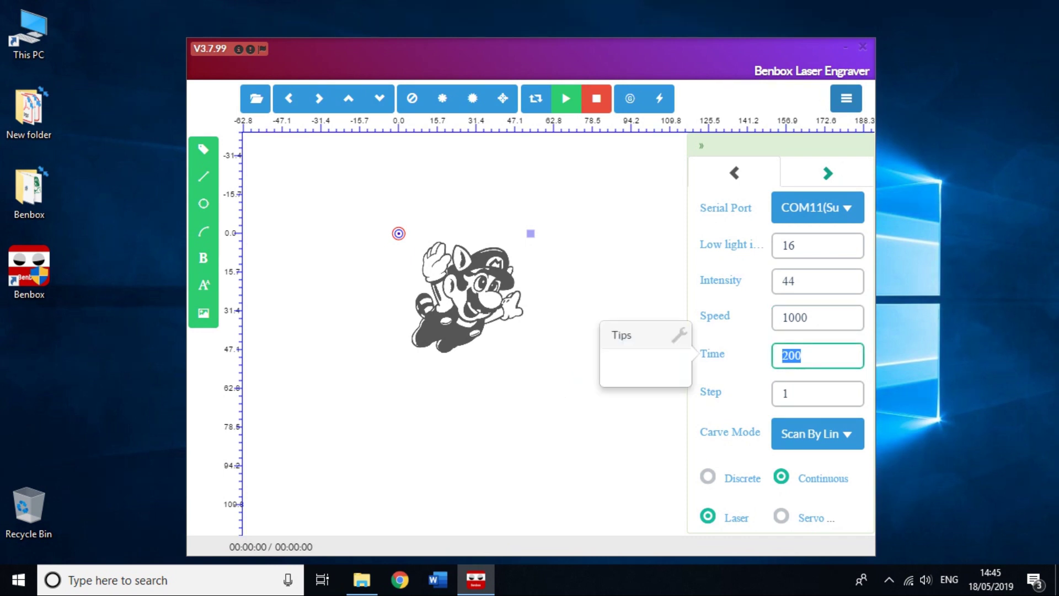
pyautogui.write('4')
pyautogui.hotkey('shift', 'Tab')
pyautogui.hotkey('shift', 'Tab')
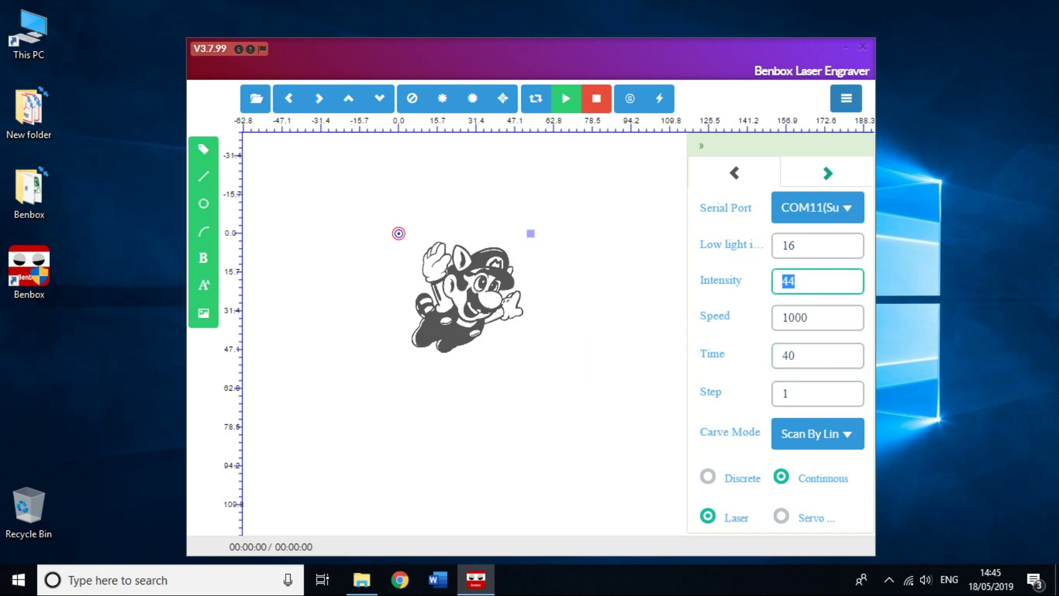